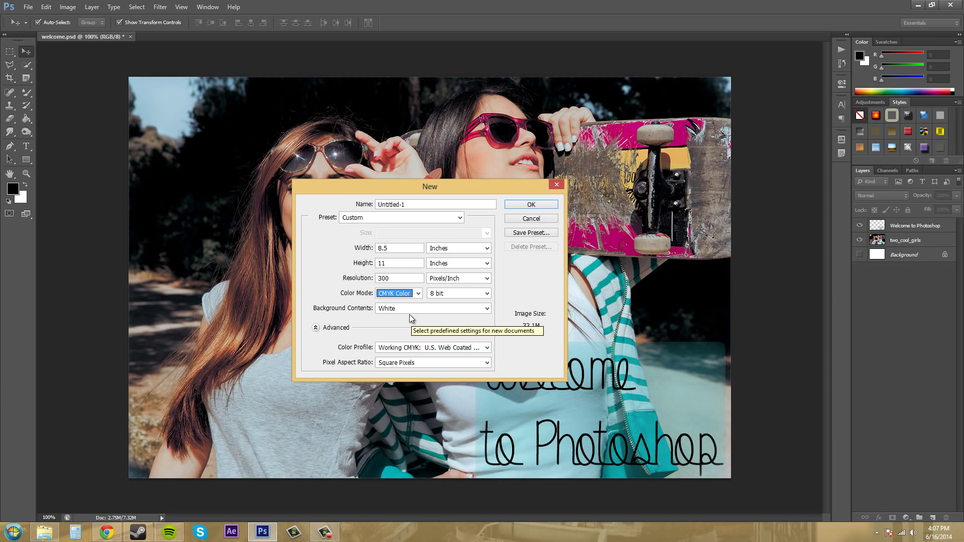
# Switch the new document's color mode to Lab Color, then cancel the New dialog.
pyautogui.click(408, 292)
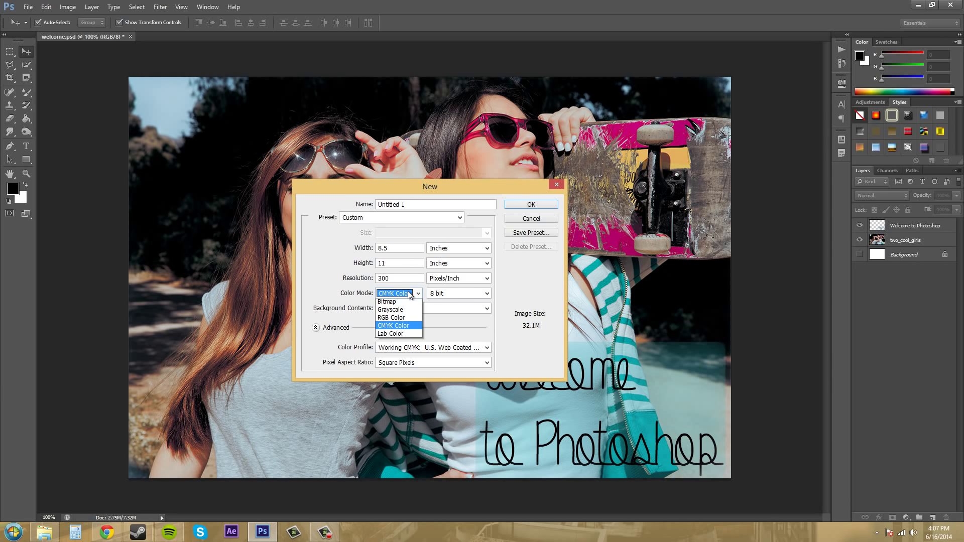
pyautogui.click(393, 336)
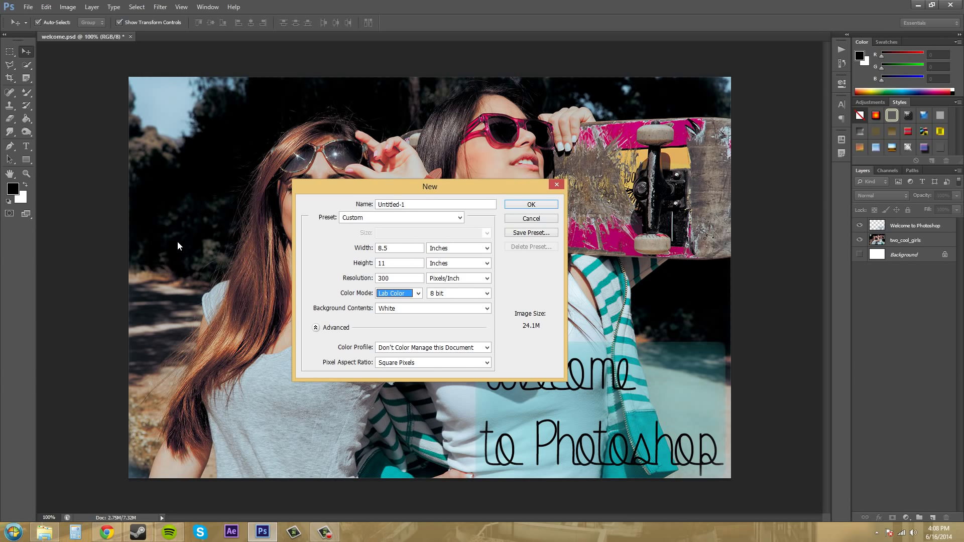
pyautogui.click(542, 224)
# Open welcome.psd's Channels panel and compare Red, Green and Blue channels, then the RGB composite.
pyautogui.click(325, 532)
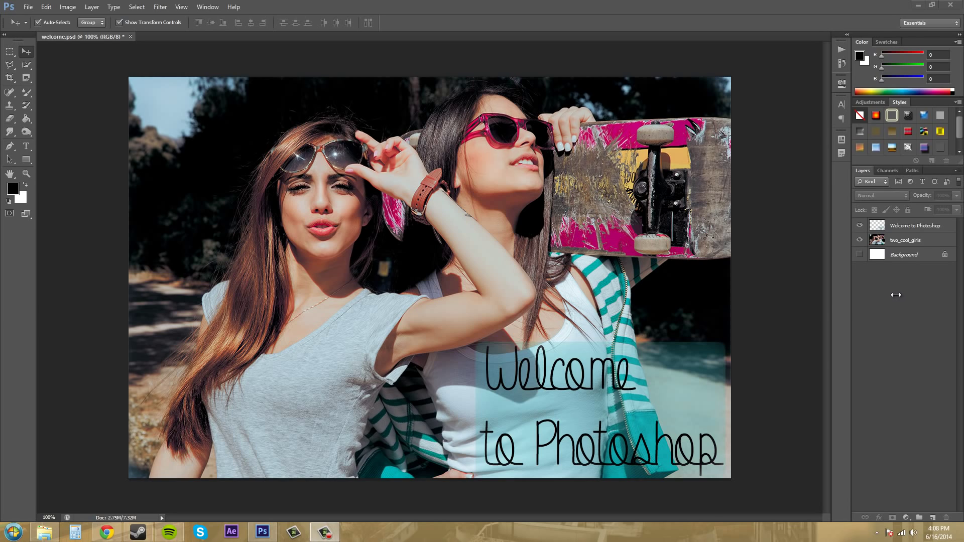
pyautogui.click(888, 170)
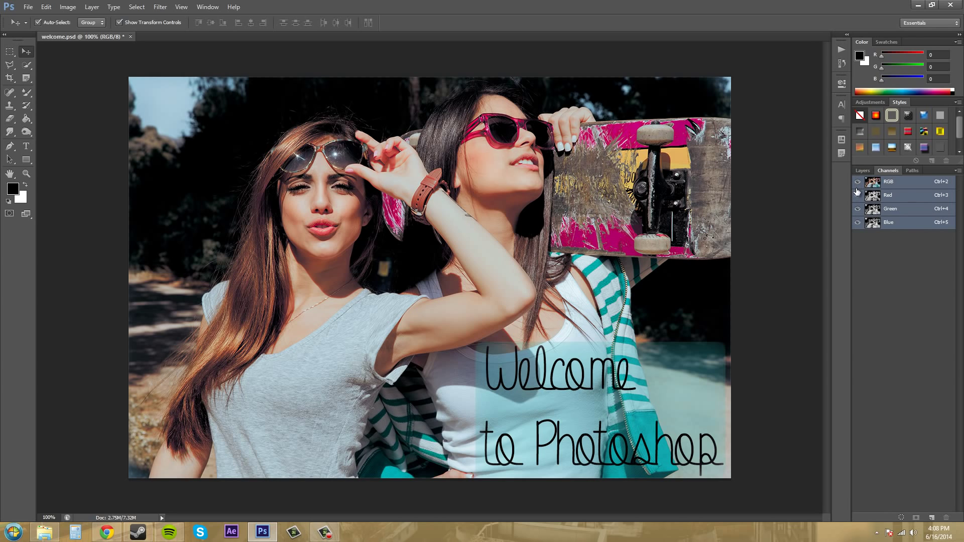
pyautogui.click(890, 209)
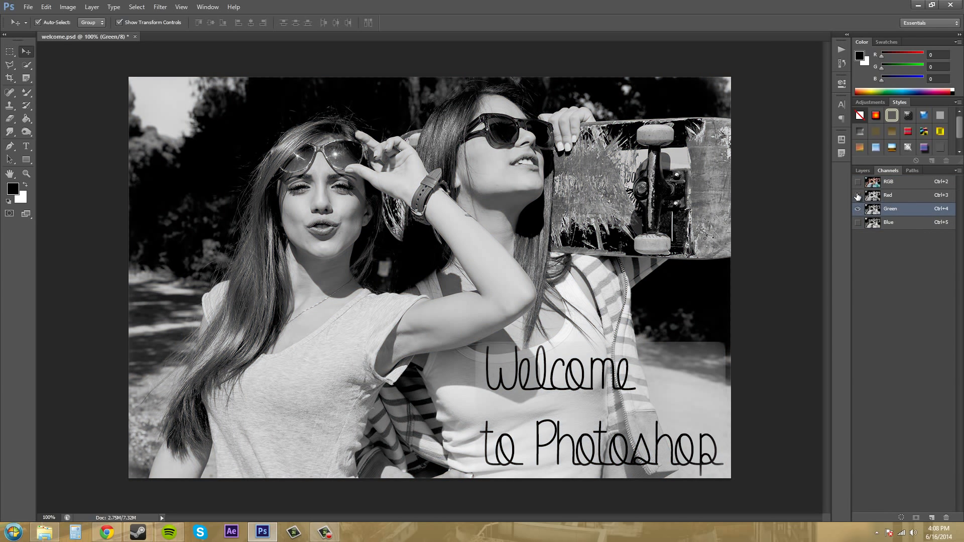
pyautogui.click(858, 195)
pyautogui.click(858, 209)
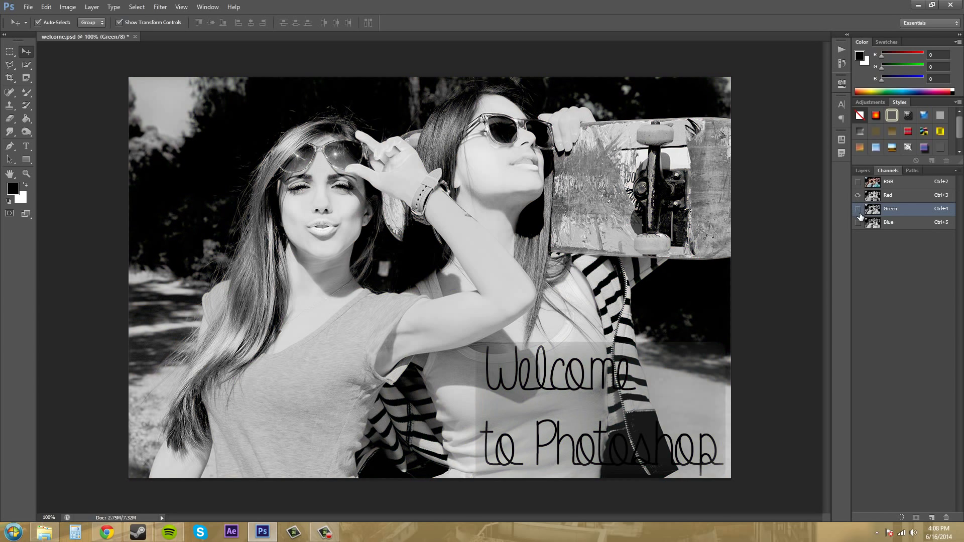
pyautogui.click(907, 223)
pyautogui.click(906, 211)
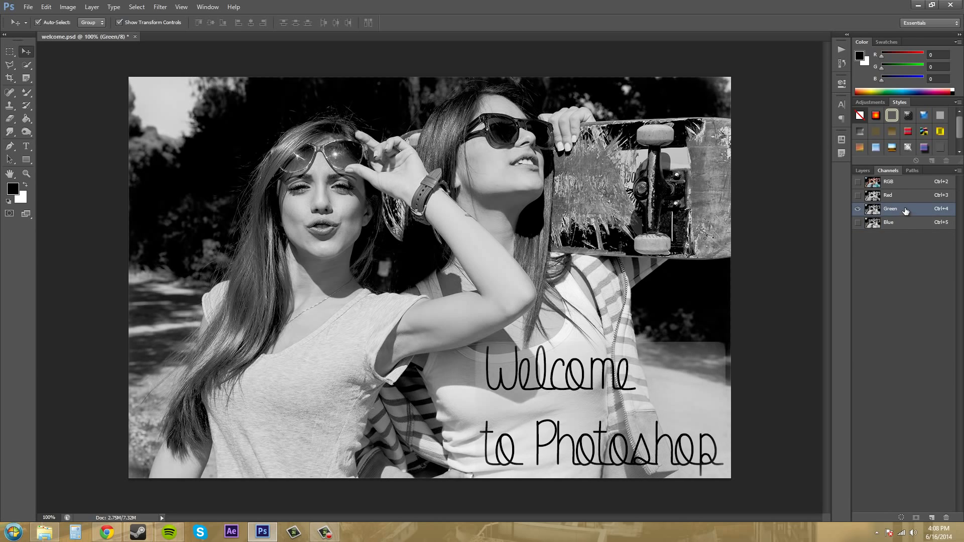
pyautogui.click(903, 199)
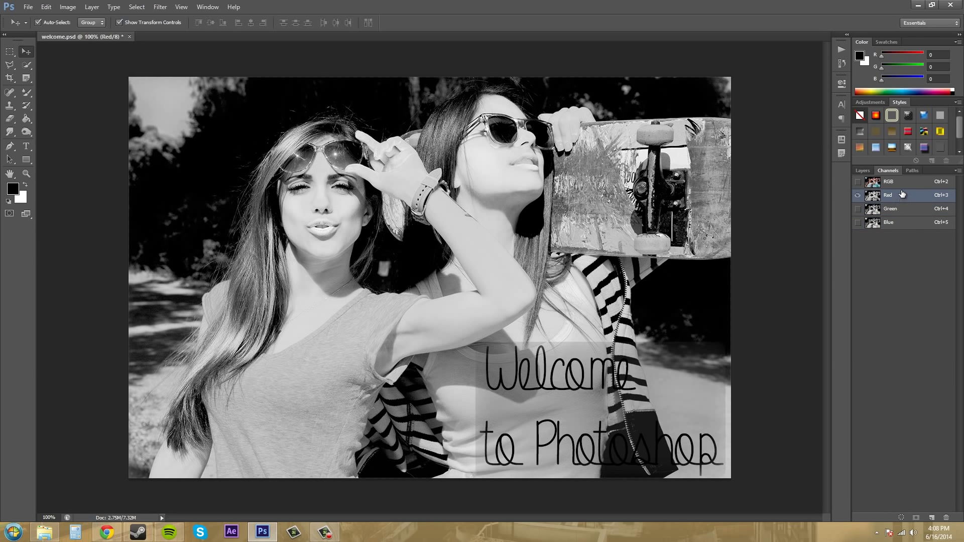
pyautogui.click(902, 184)
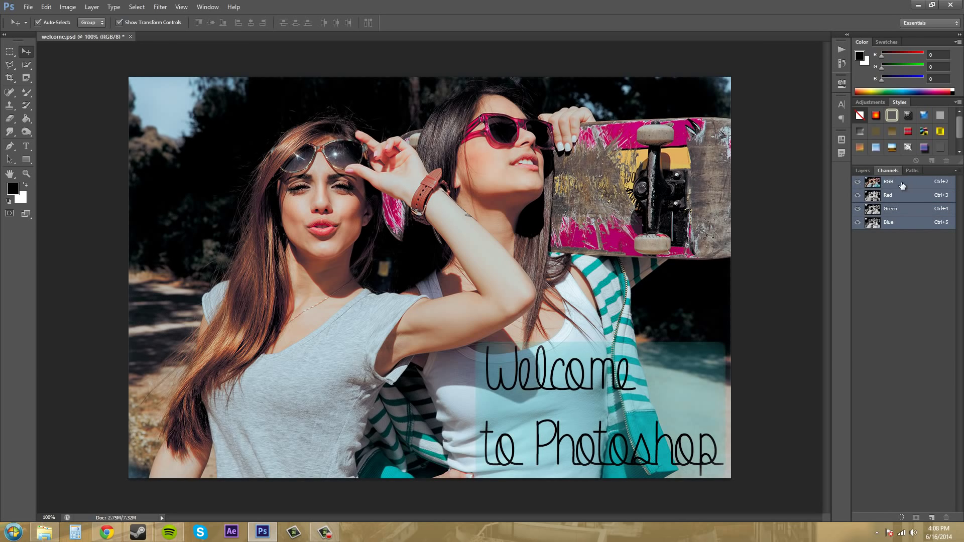
# View Red, Green and Blue channels singly, then Green with Blue, ending on the RGB composite.
pyautogui.click(904, 197)
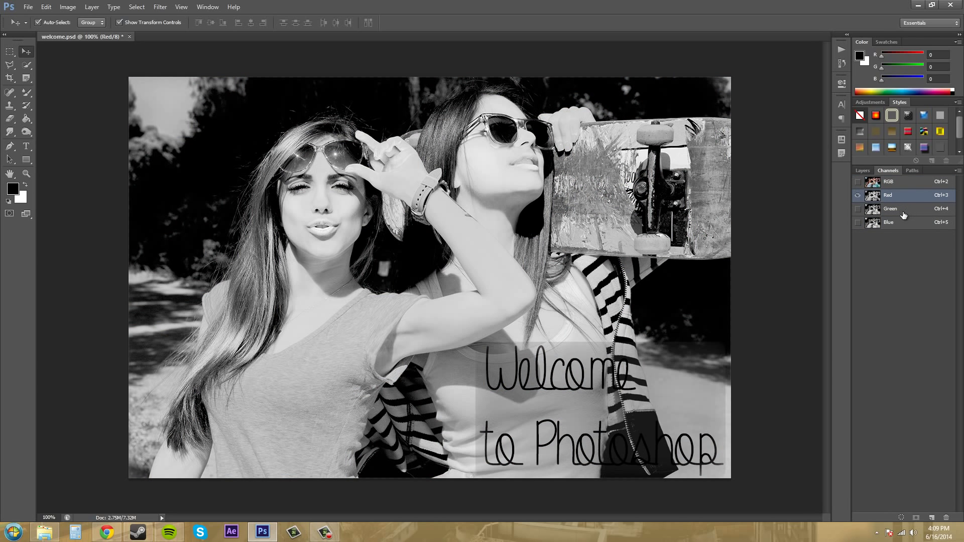
pyautogui.click(906, 211)
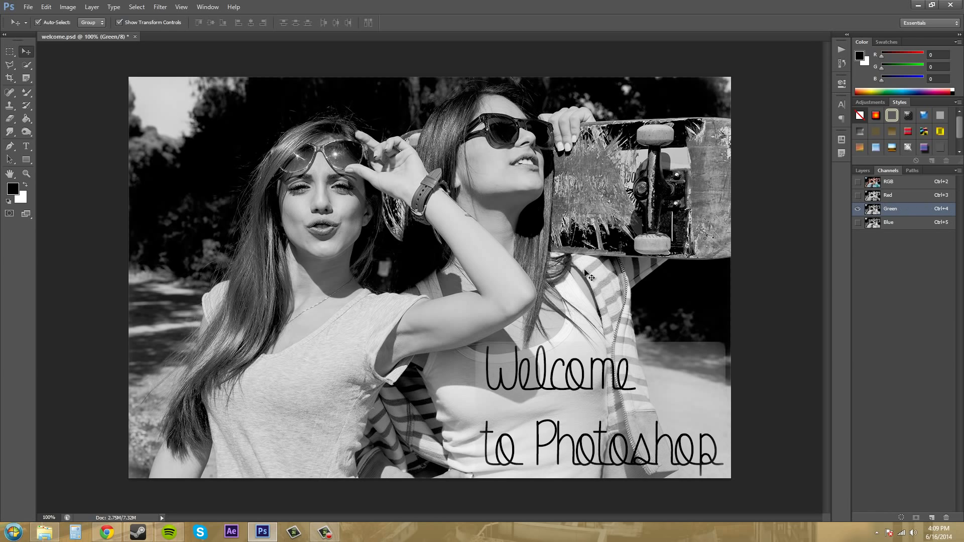
pyautogui.click(907, 228)
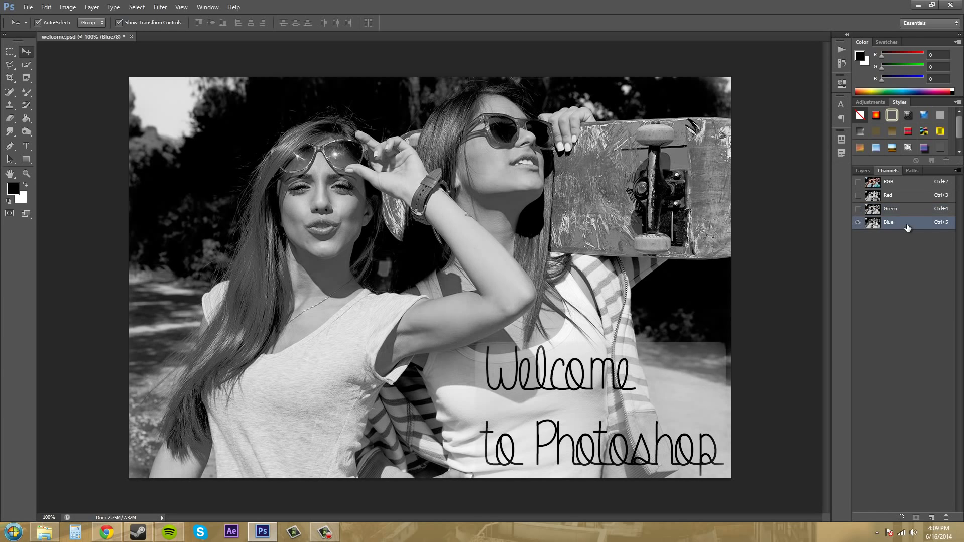
pyautogui.click(891, 213)
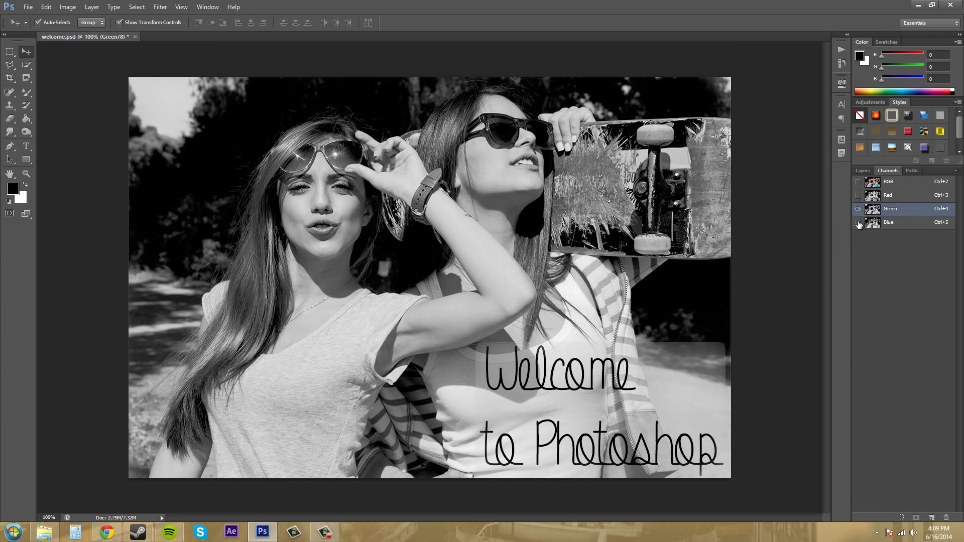
pyautogui.click(858, 223)
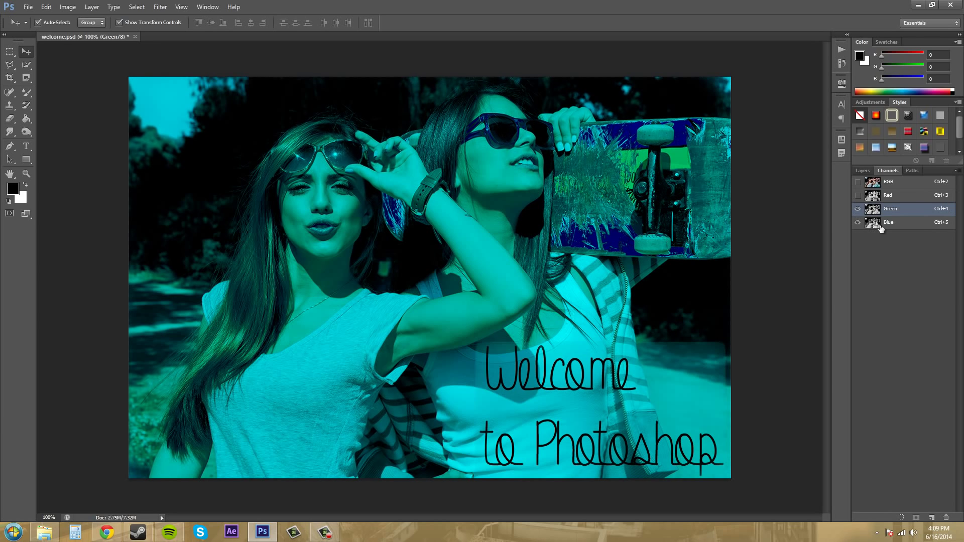
pyautogui.click(895, 196)
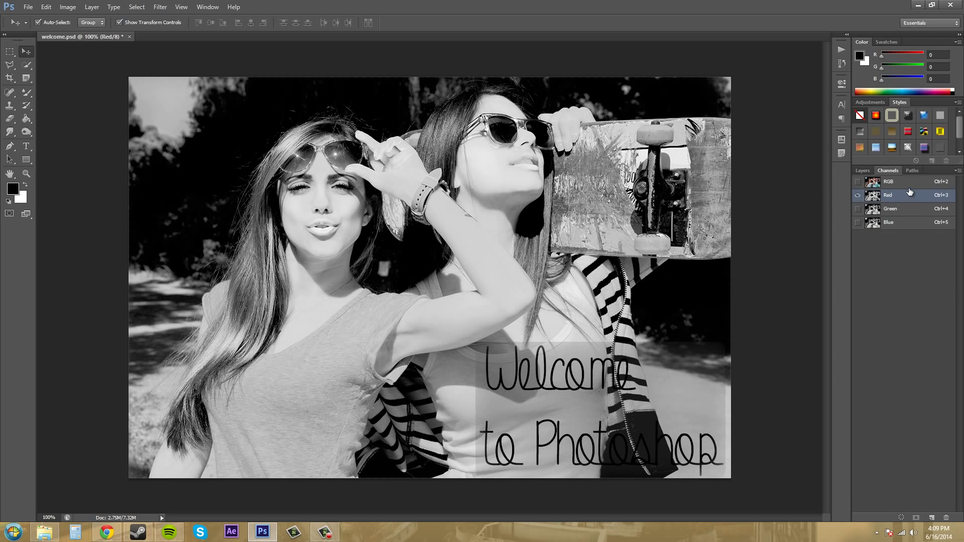
pyautogui.click(868, 183)
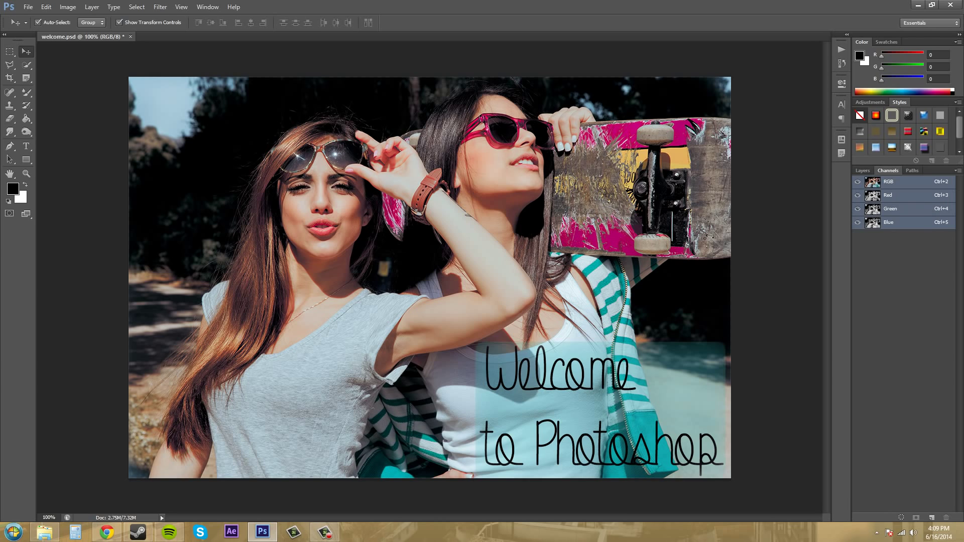
# Start a new document via File > New with U.S. Paper Letter, 300 pixels/inch, RGB Color.
pyautogui.click(27, 7)
pyautogui.click(44, 19)
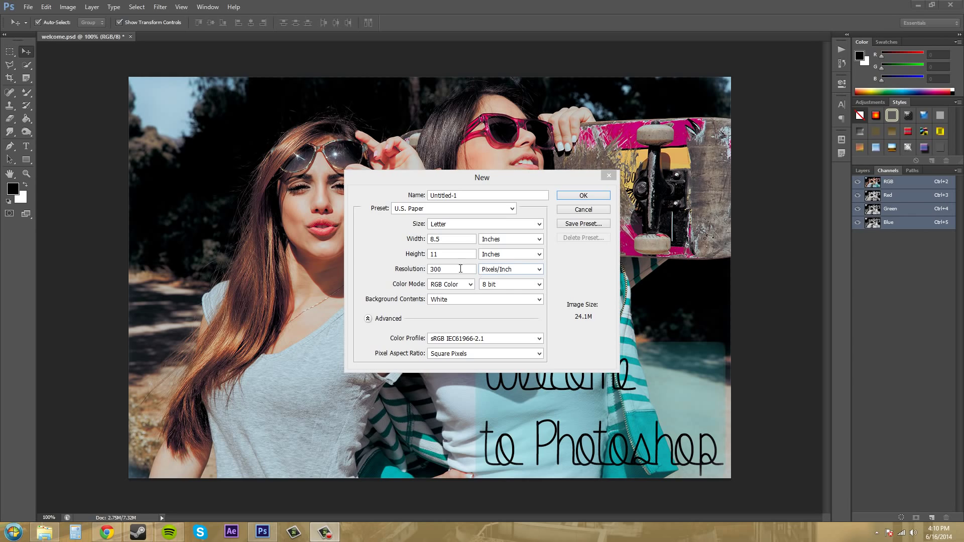
# Change the resolution to 72, scrub it to 150, type 200, then settle on 300 pixels/inch.
pyautogui.click(455, 270)
pyautogui.doubleClick(455, 269)
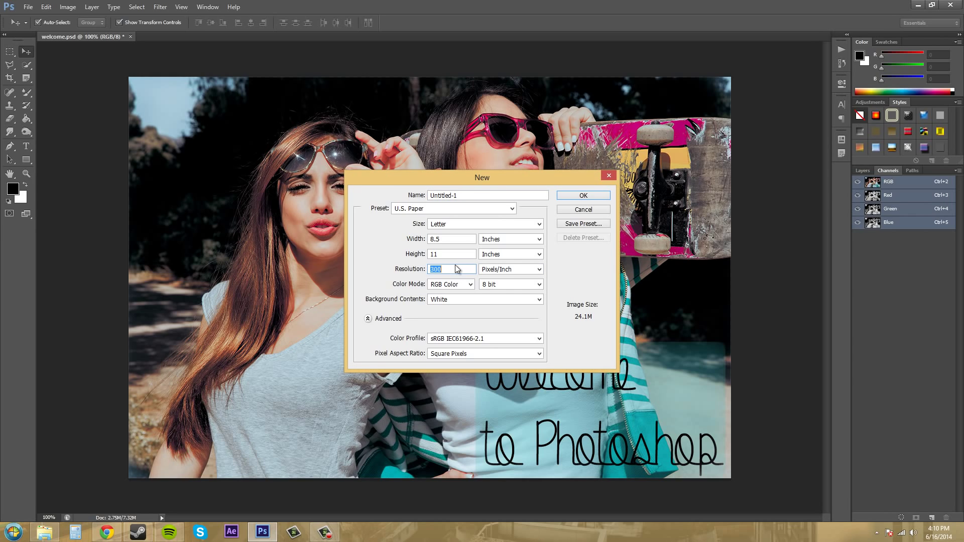
pyautogui.write('72')
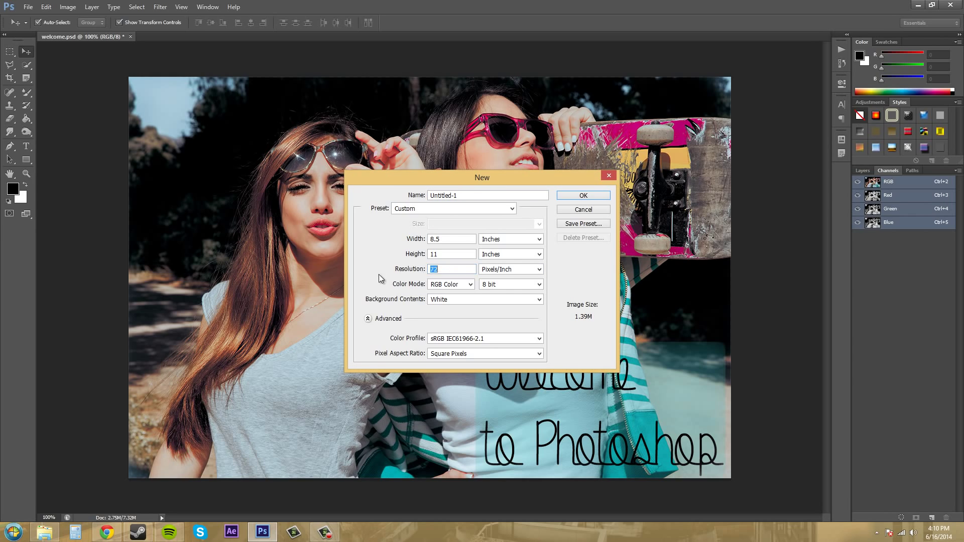
pyautogui.click(469, 269)
pyautogui.click(414, 270)
pyautogui.moveTo(415, 270); pyautogui.dragTo(452, 269)
pyautogui.click(415, 270)
pyautogui.write('200')
pyautogui.doubleClick(461, 269)
pyautogui.write('300')
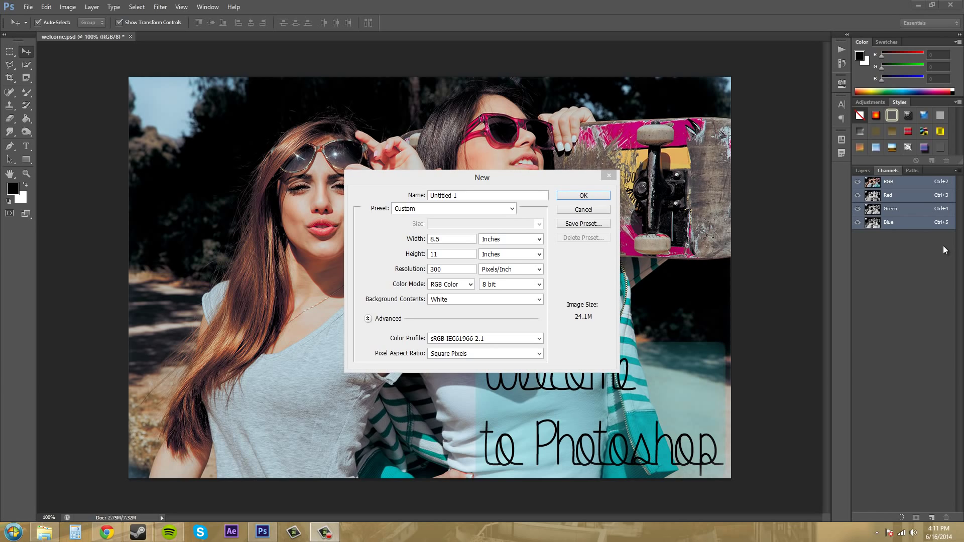
# Switch the preset to Web, then to Photo for a 3 × 2 inch landscape at 300 ppi.
pyautogui.click(435, 209)
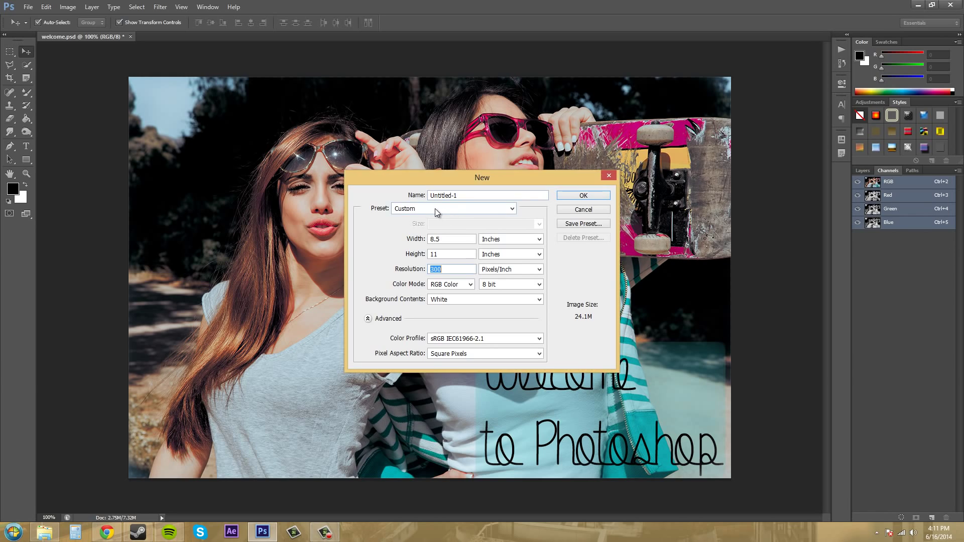
pyautogui.click(487, 212)
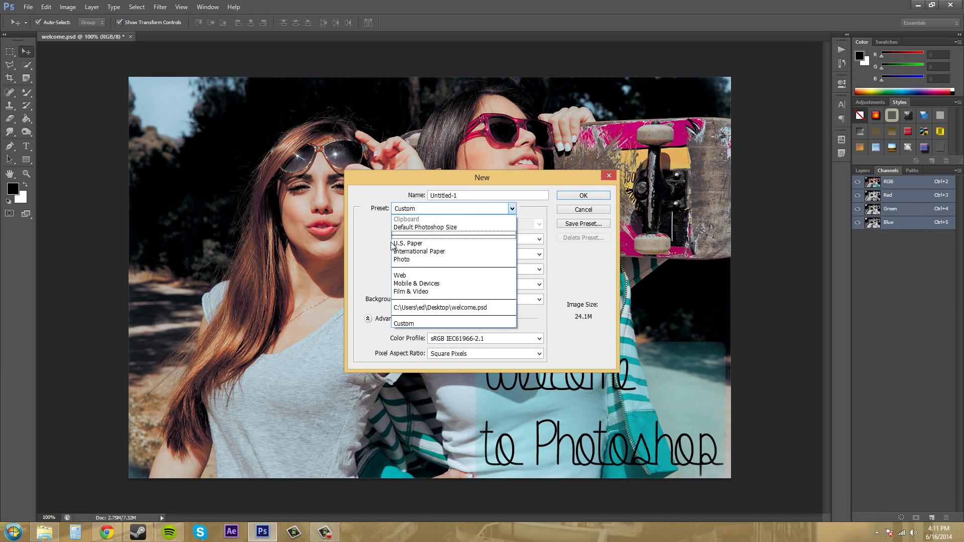
pyautogui.click(409, 278)
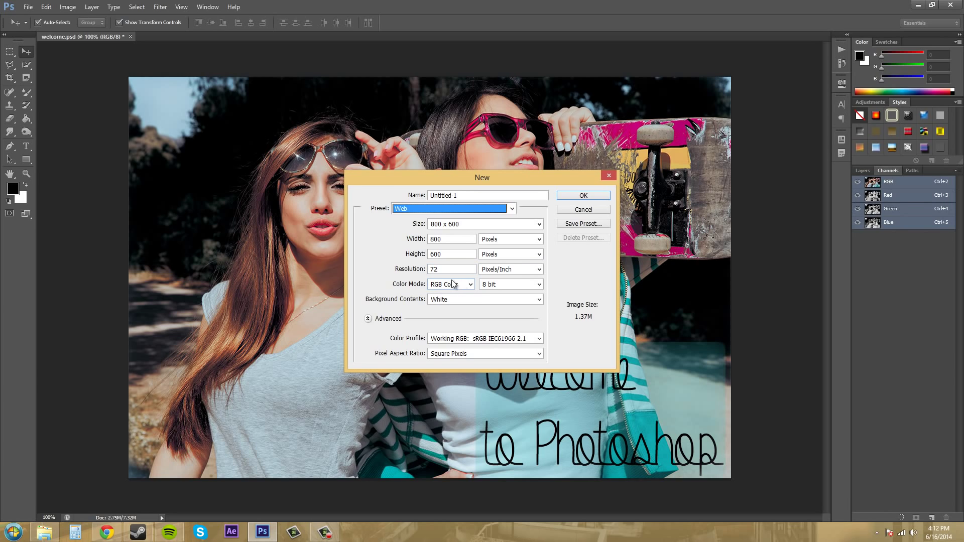
pyautogui.click(408, 211)
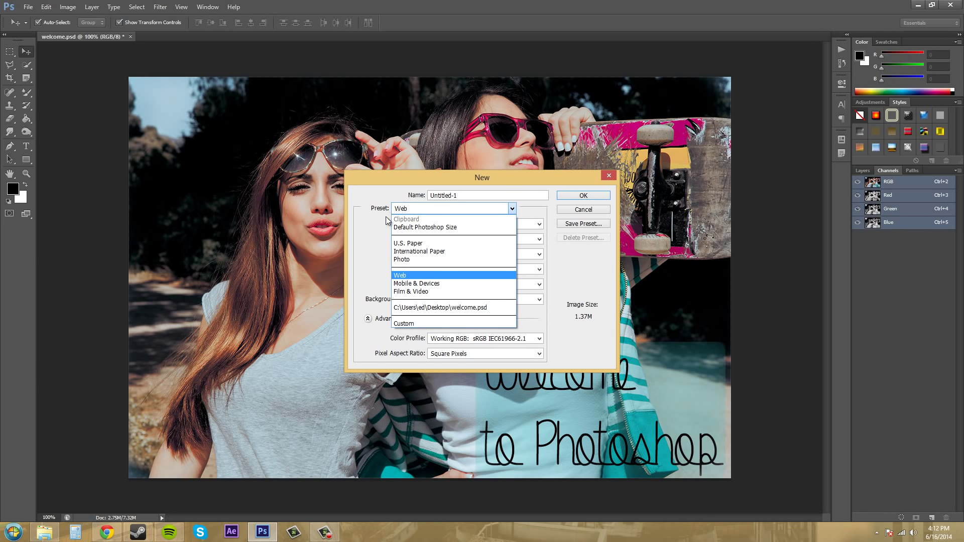
pyautogui.click(403, 261)
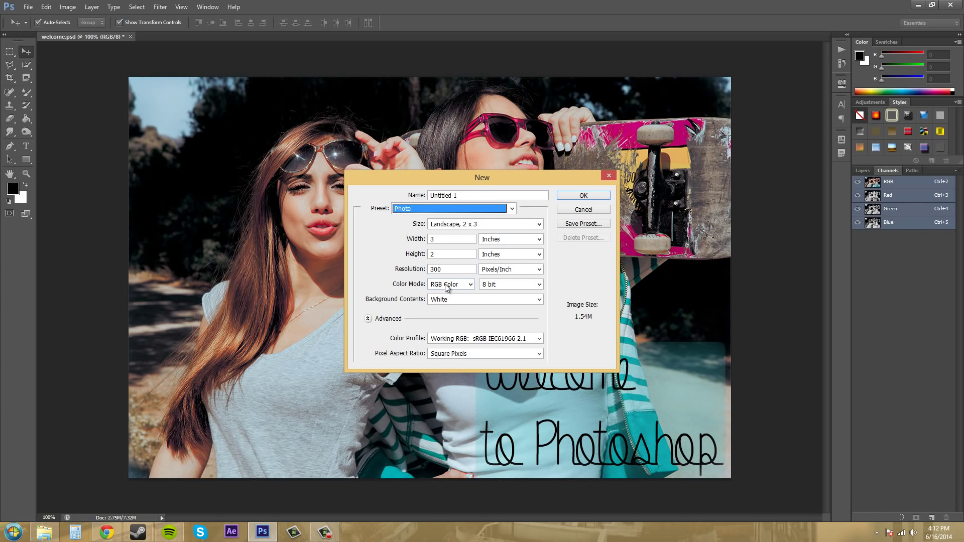
# Switch the color mode to CMYK Color, then back to RGB Color.
pyautogui.click(447, 285)
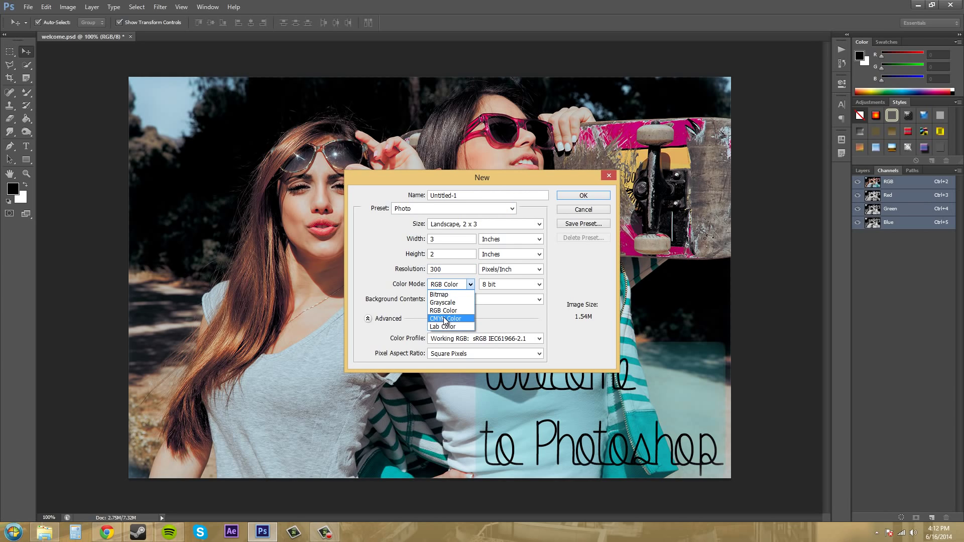
pyautogui.click(444, 317)
pyautogui.hotkey('shift', 'Tab')
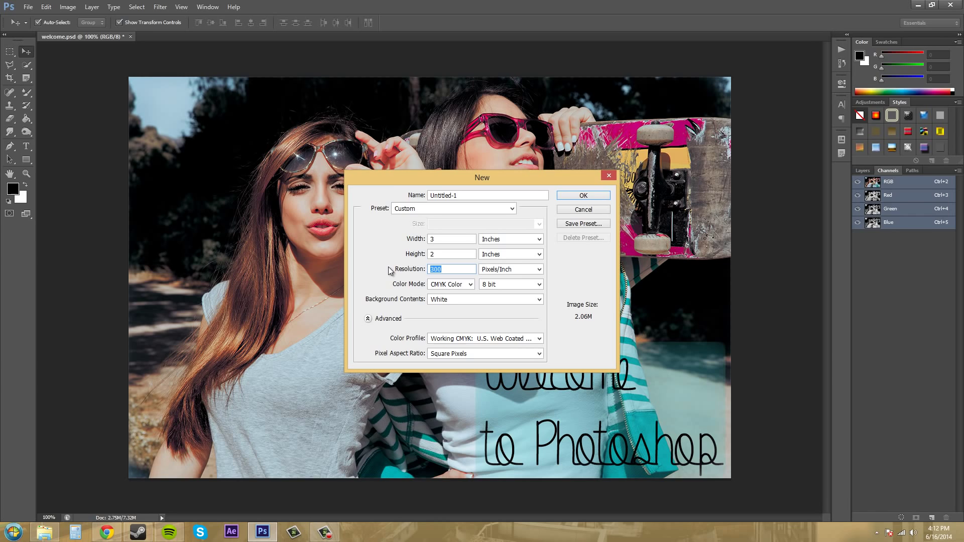
pyautogui.click(455, 285)
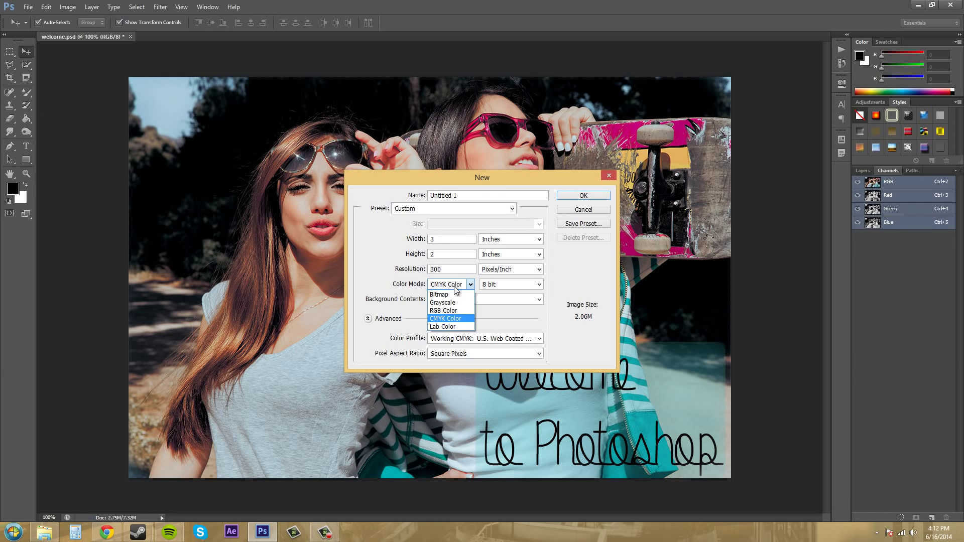
pyautogui.click(440, 310)
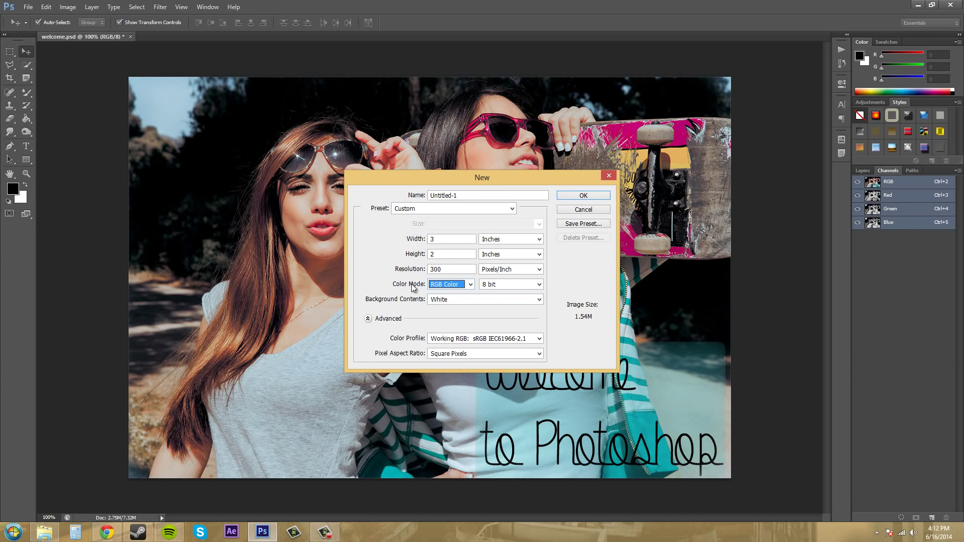
pyautogui.click(443, 212)
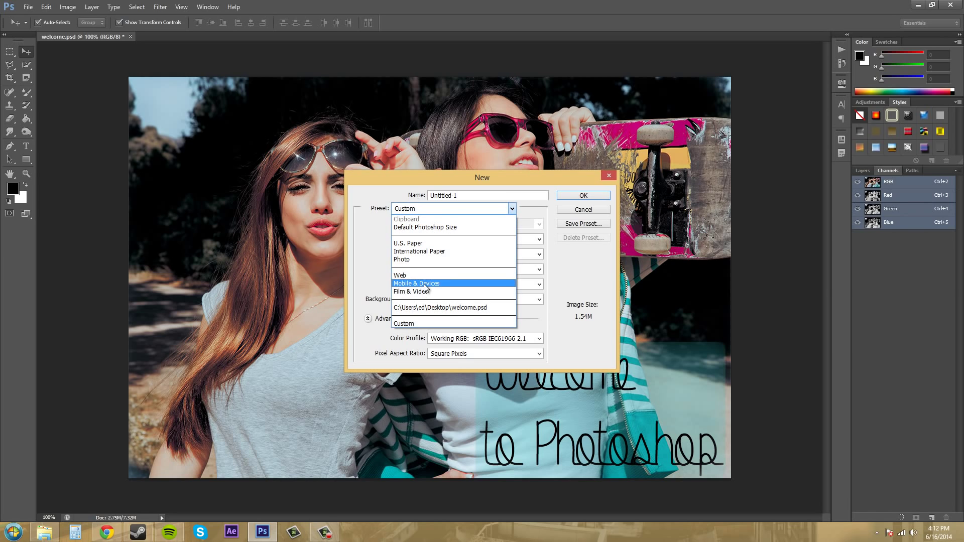
# Pick the Mobile & Devices preset, then Custom for an 8 × 10 inch, 300 ppi document.
pyautogui.click(425, 288)
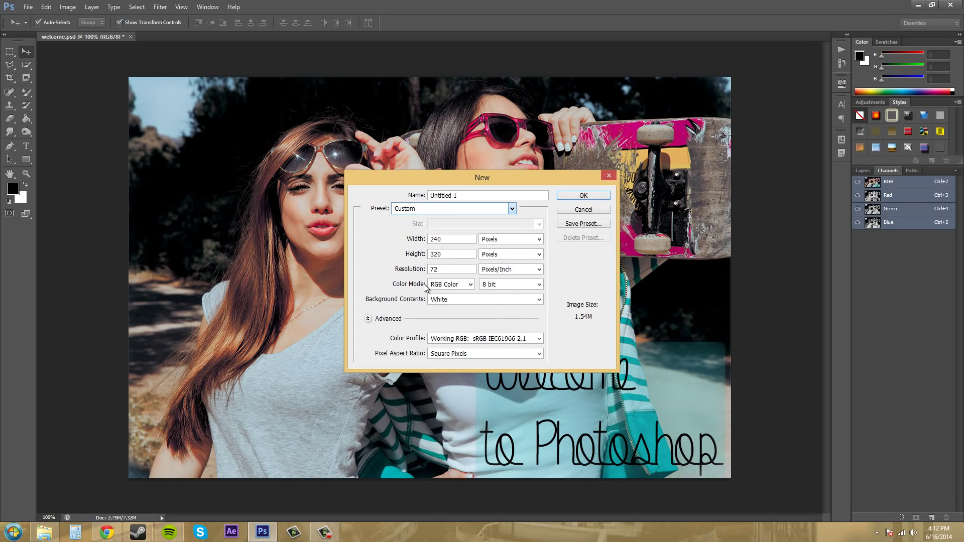
pyautogui.click(439, 213)
pyautogui.click(379, 252)
pyautogui.click(420, 214)
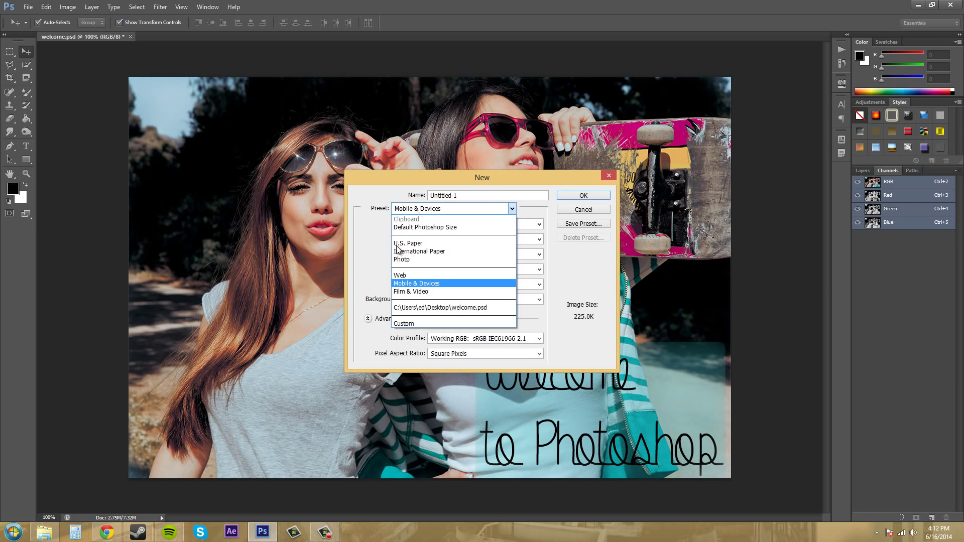
pyautogui.click(403, 324)
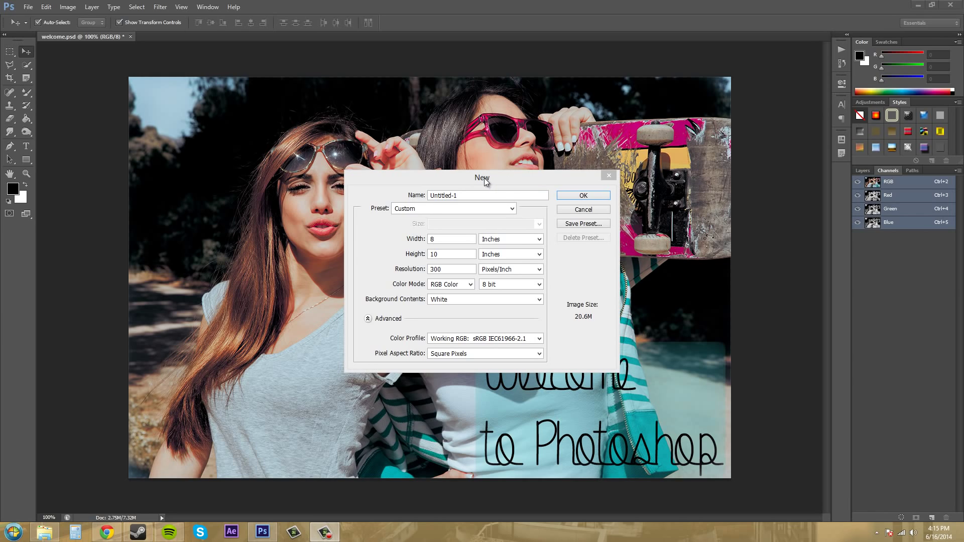
pyautogui.moveTo(484, 178); pyautogui.dragTo(575, 183)
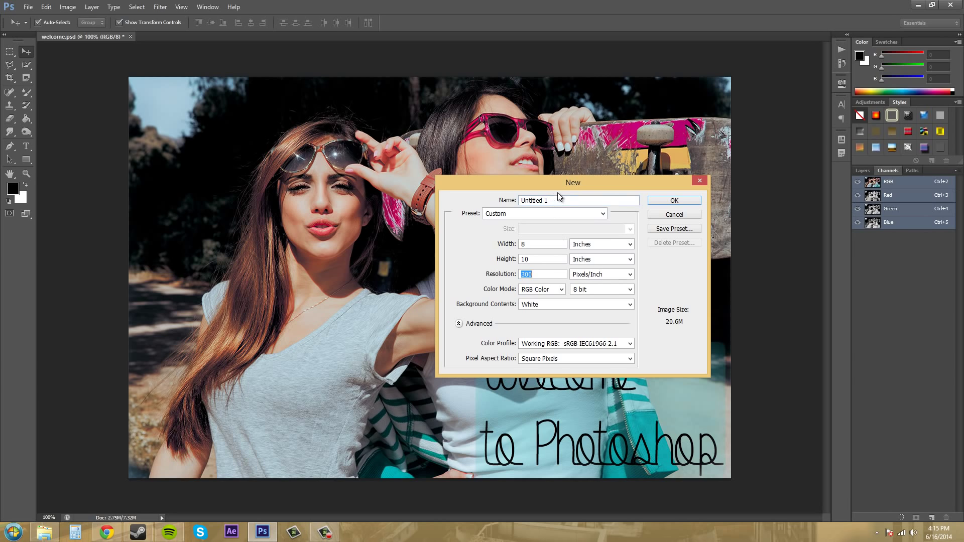
pyautogui.moveTo(562, 187); pyautogui.dragTo(469, 182)
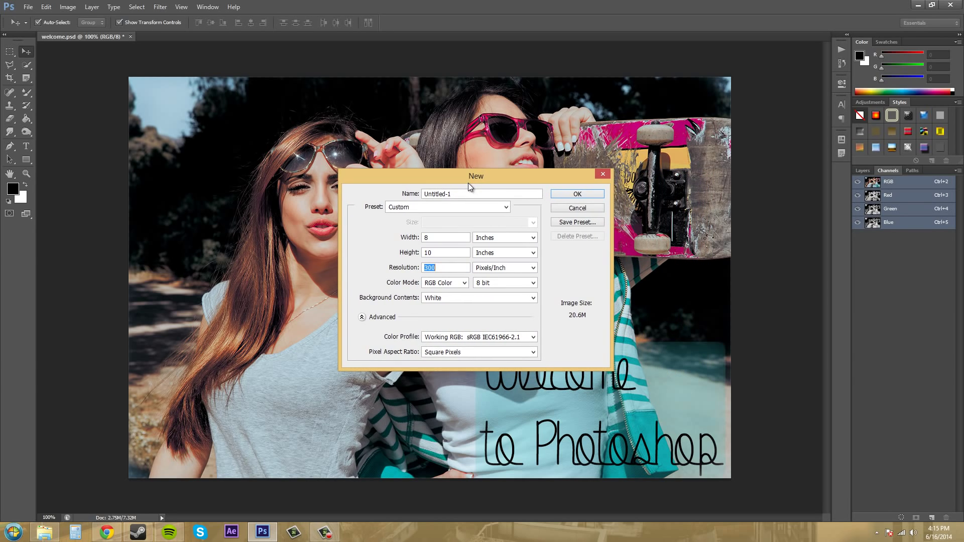